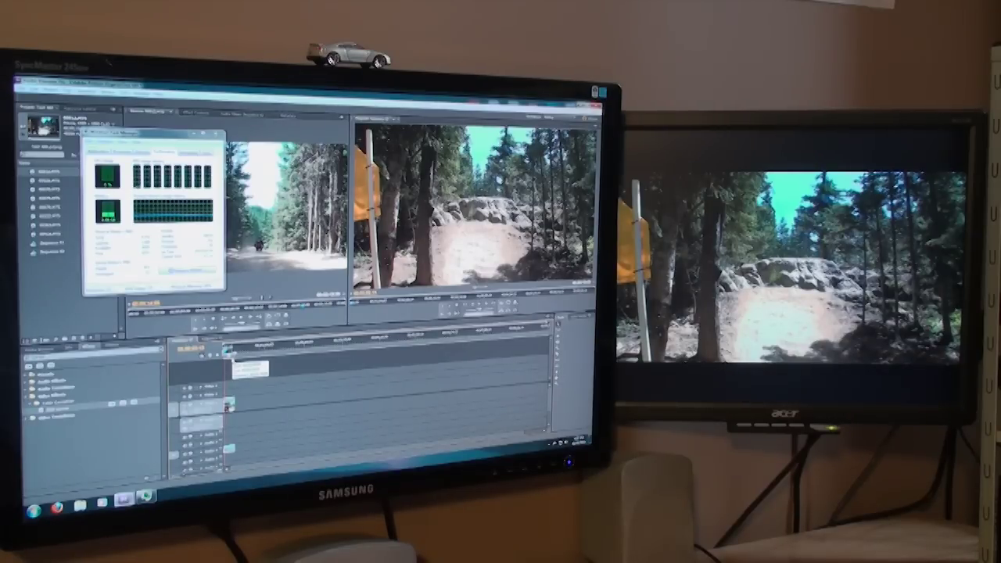
- Set the project's video renderer to Mercury Playback Engine GPU Acceleration, with the Task Manager window moved clear of the settings
drag(152, 135, 123, 324)
click(83, 92)
mouse_move(51, 90)
click(153, 104)
click(365, 335)
click(356, 343)
click(358, 356)
- Show the timeline clip's effect settings with the Task Manager performance graphs beside them, and play the sequence
drag(139, 330, 116, 141)
click(230, 405)
click(205, 114)
drag(124, 137, 303, 168)
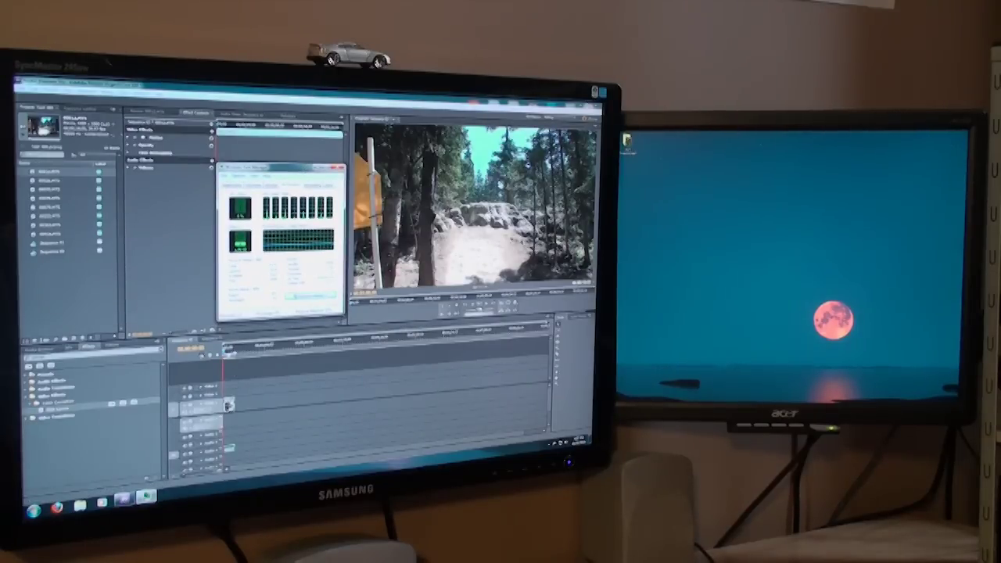
click(481, 307)
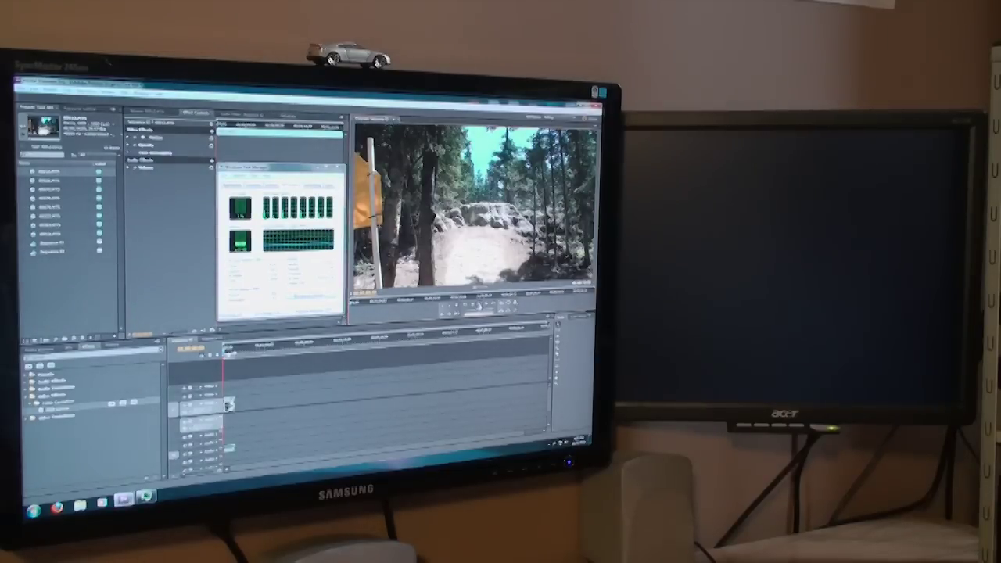
key(space)
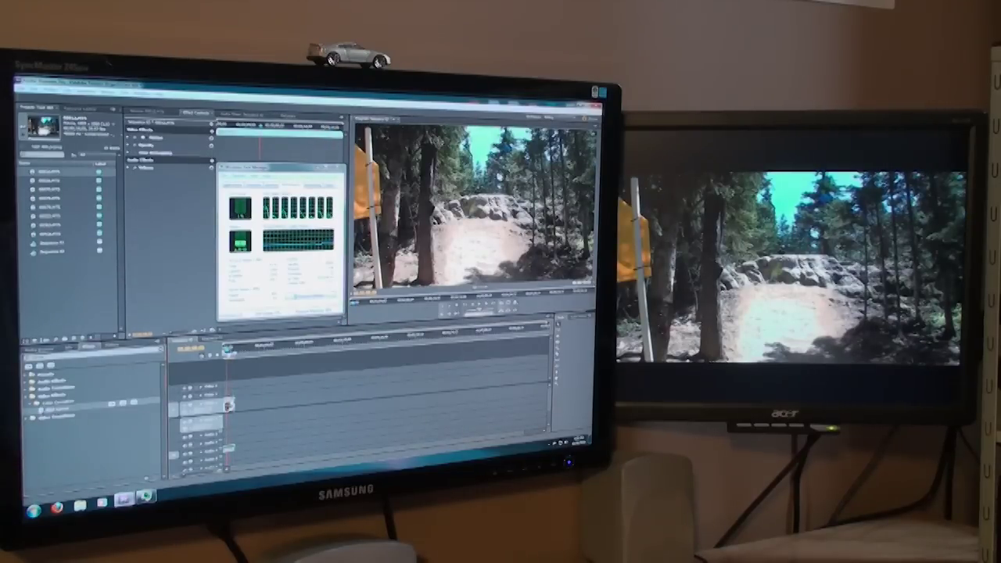
- Apply the RGB Curves effect to the timeline clip and adjust its master, red and green curves
drag(58, 409, 232, 407)
click(130, 159)
drag(147, 228, 150, 232)
drag(194, 220, 196, 223)
drag(156, 265, 157, 267)
- Return the playhead to the start of the sequence and play the color-corrected clip
drag(228, 350, 210, 354)
click(226, 349)
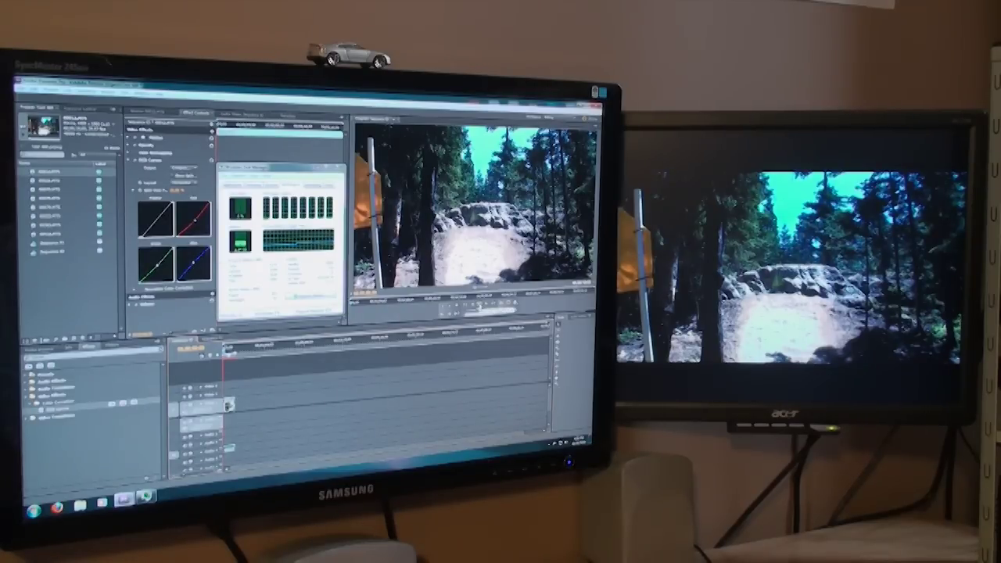
key(space)
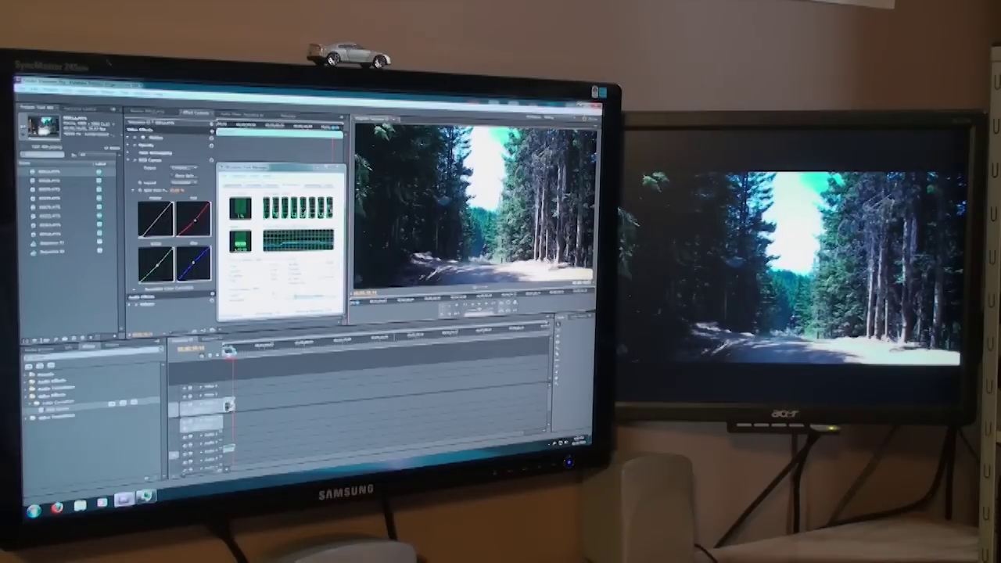
- Switch the project's video renderer to Mercury Playback Engine Software Only
drag(292, 164, 292, 149)
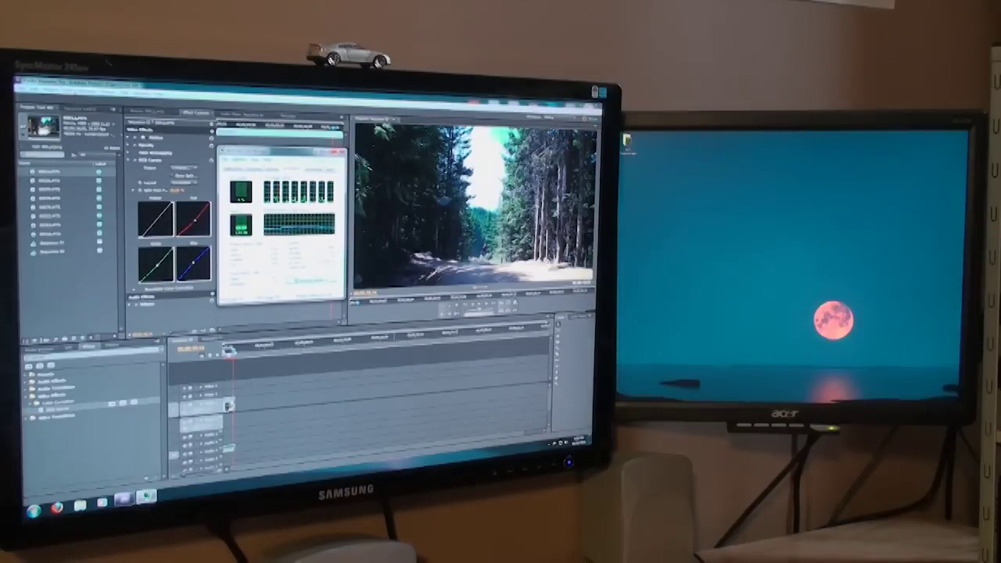
click(86, 92)
mouse_move(46, 90)
click(141, 103)
click(373, 335)
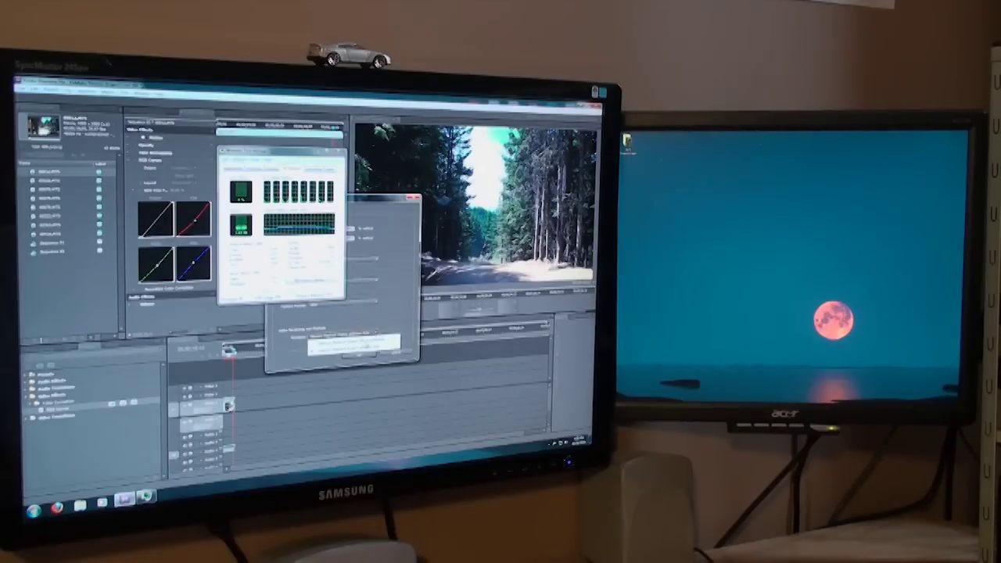
click(367, 347)
click(364, 357)
click(381, 297)
- Rewind the color-corrected clip for another playback test, and open the sequence with the four-picture grid
drag(232, 351, 223, 352)
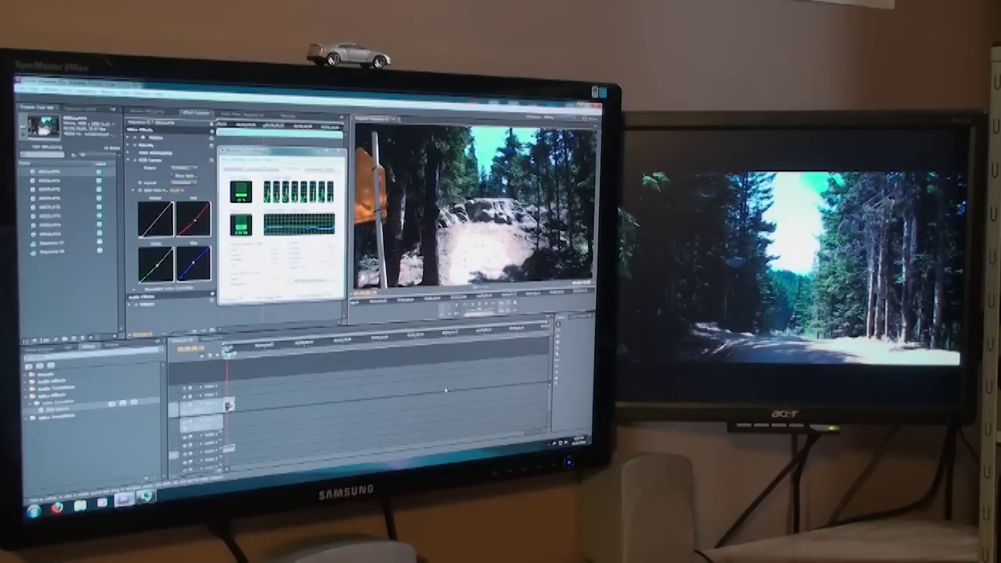
click(83, 96)
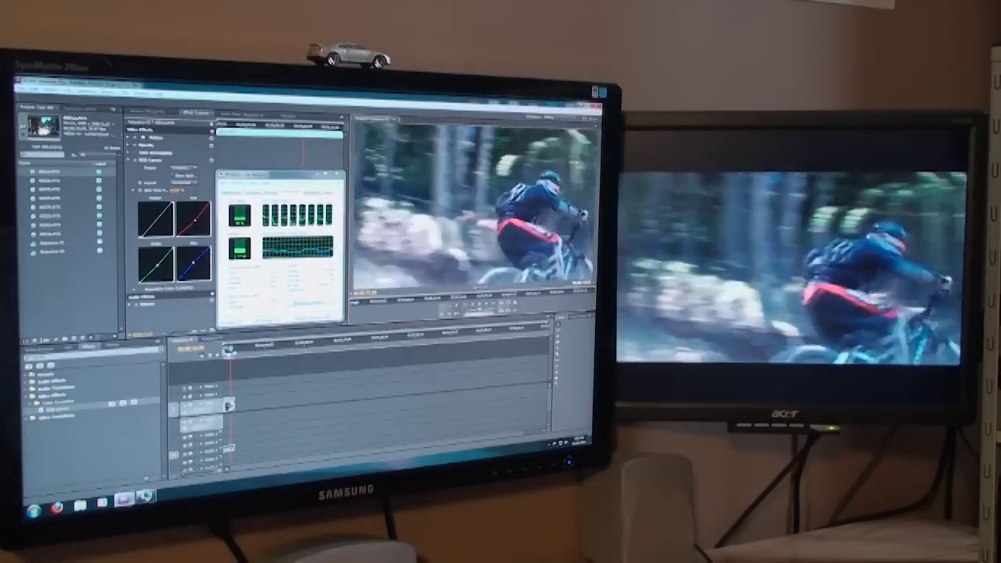
click(211, 341)
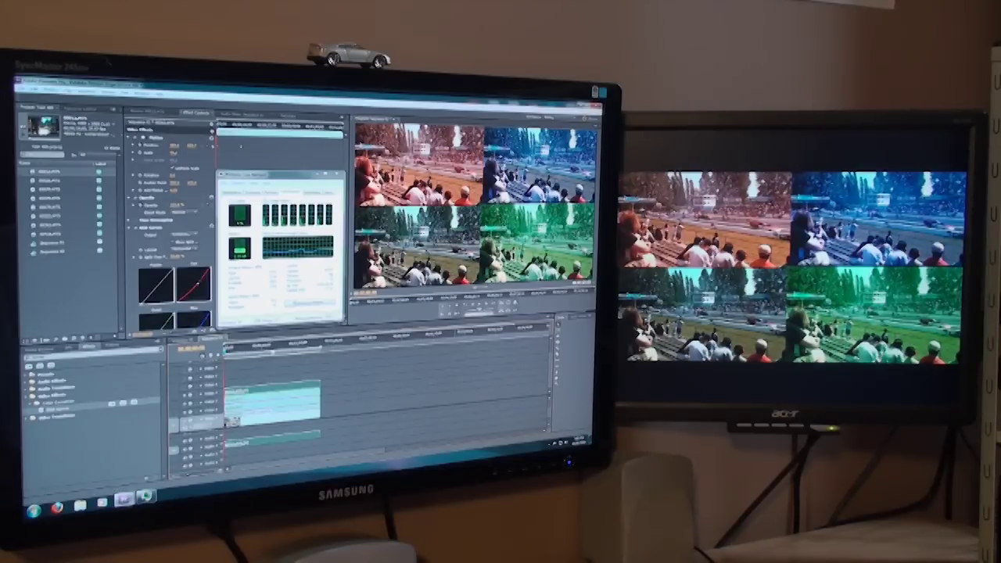
- Set the renderer to Mercury Playback Engine Software Only for testing the four-picture grid sequence
click(51, 90)
mouse_move(72, 100)
click(144, 103)
click(348, 334)
click(353, 349)
click(361, 355)
click(370, 298)
key(Return)
- Revisit the project's general settings and return the playhead to the start of the four-picture grid sequence
click(55, 92)
mouse_move(74, 99)
click(149, 103)
drag(372, 259, 426, 285)
click(427, 321)
drag(243, 350, 224, 351)
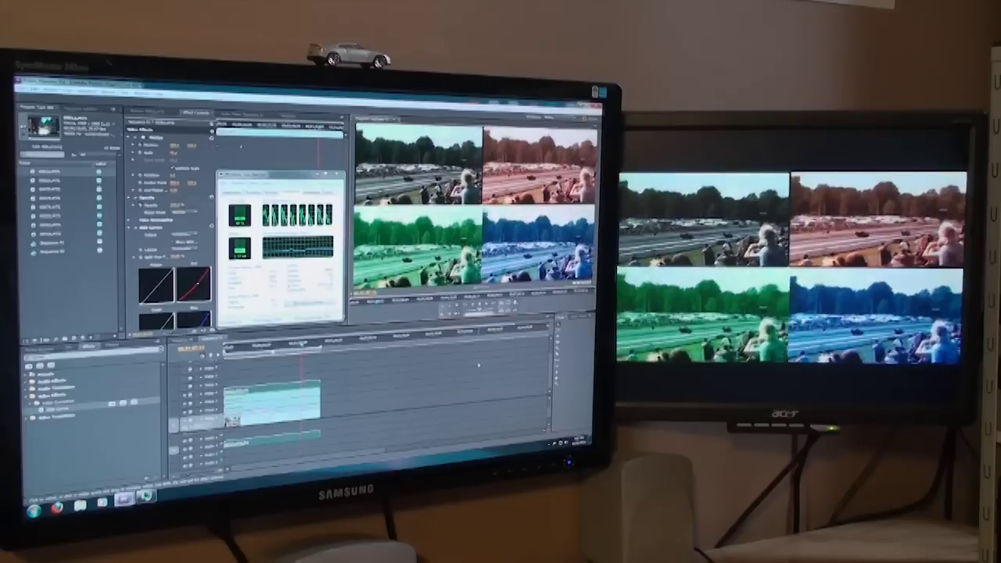